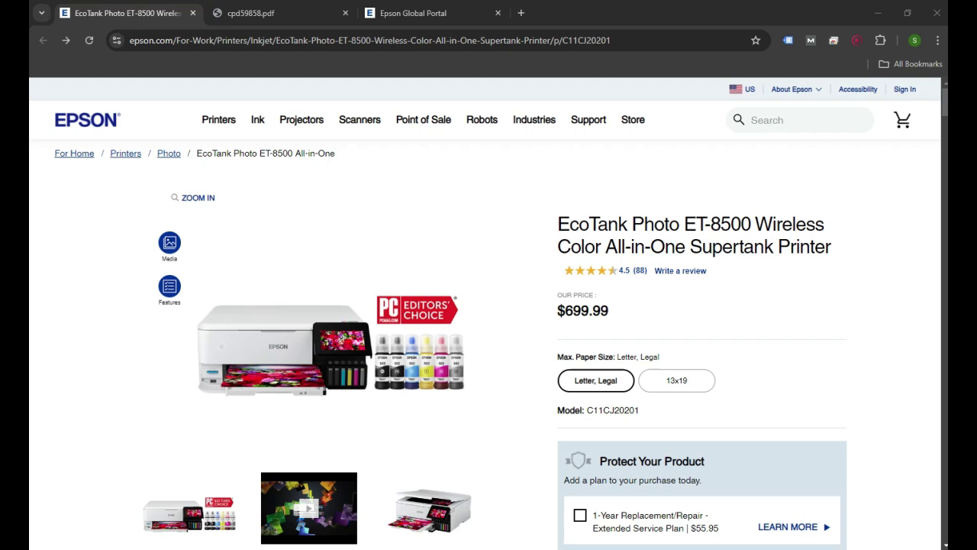
drag(556, 218, 665, 223)
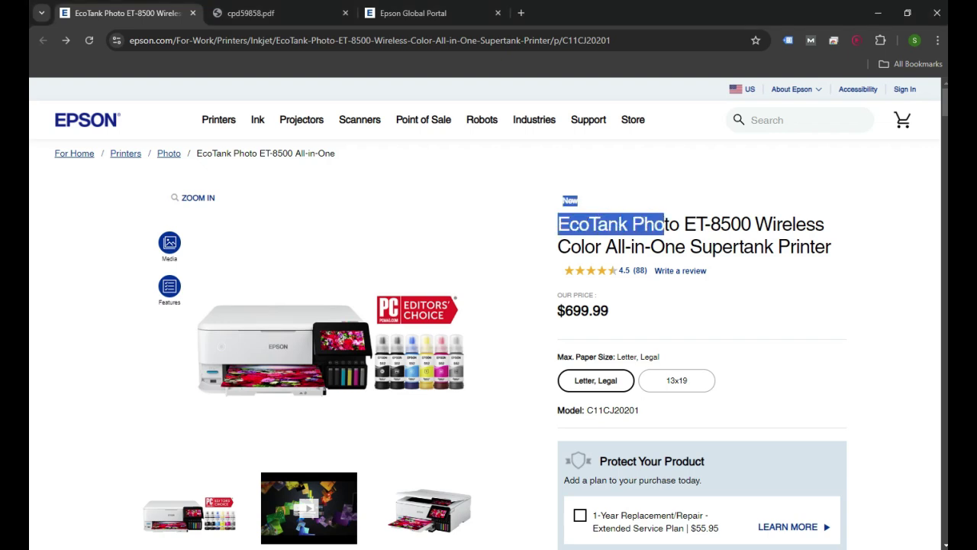
click(665, 224)
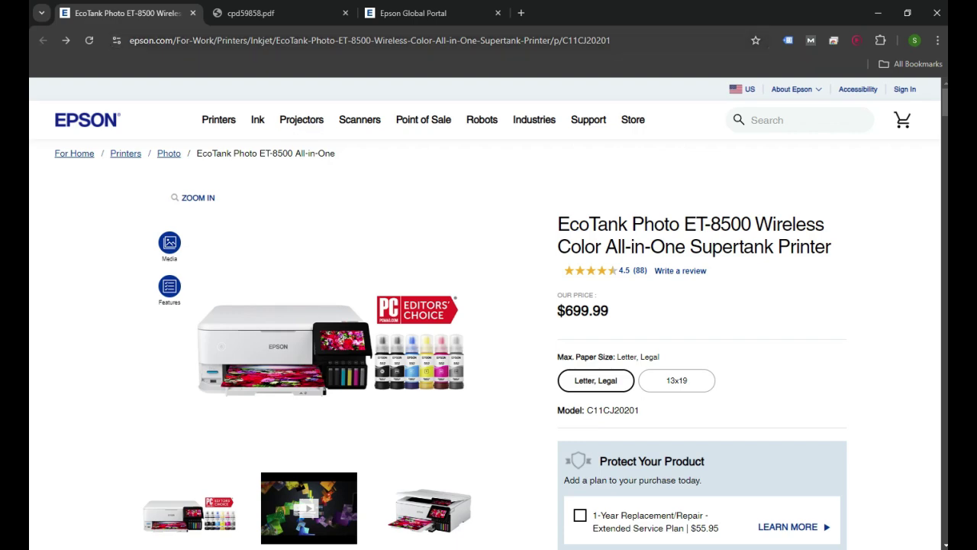
- Examine the unpacking and ink tank filling instructions in the ET-8500/ET-8550 Start Here guide, cpd59858.pdf
key(ctrl+Tab)
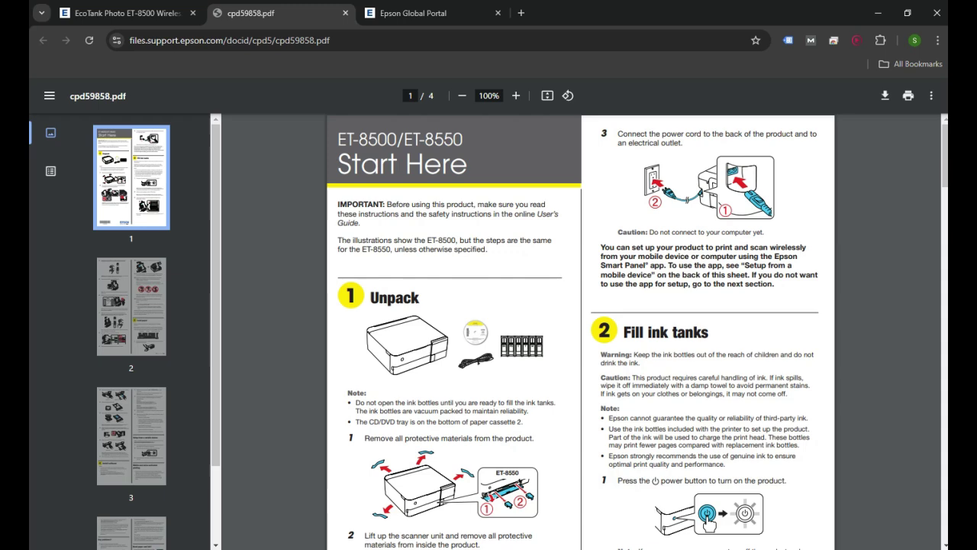
scroll(578, 332, down, 2)
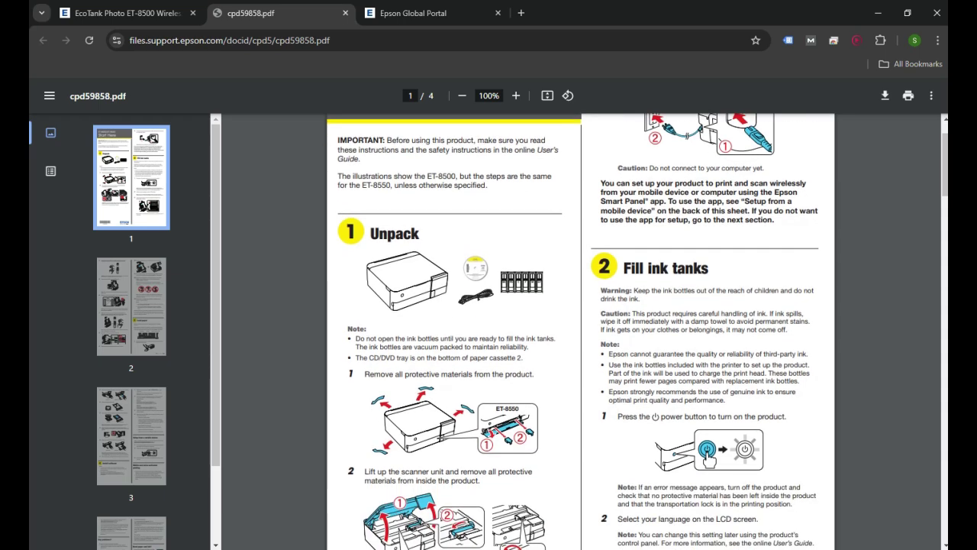
scroll(579, 332, up, 2)
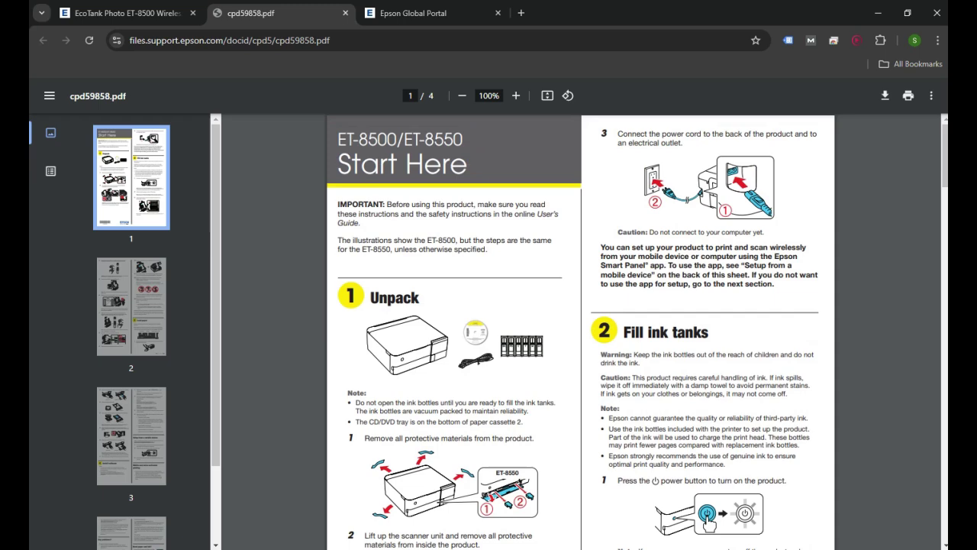
scroll(579, 331, down, 4)
scroll(579, 332, up, 4)
scroll(579, 332, down, 2)
scroll(579, 332, down, 4)
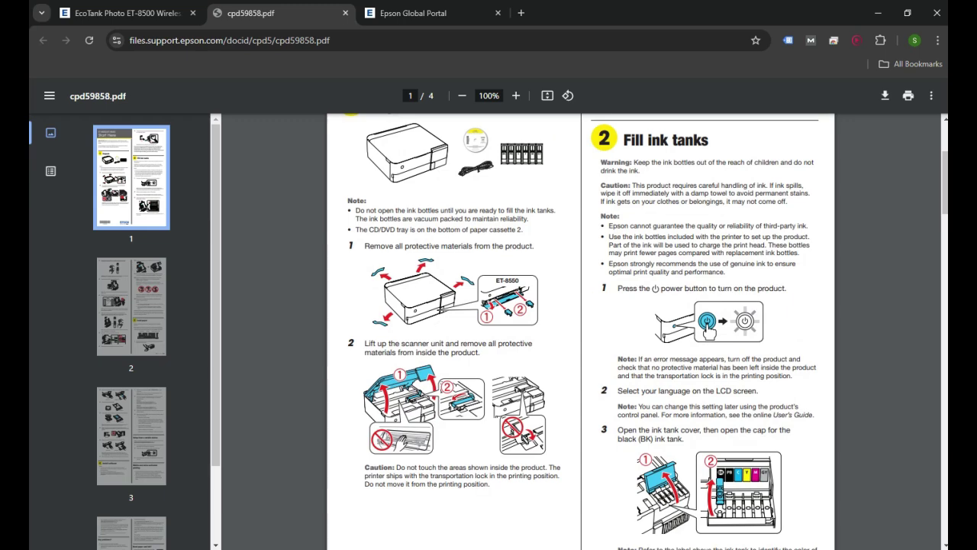
scroll(578, 332, down, 2)
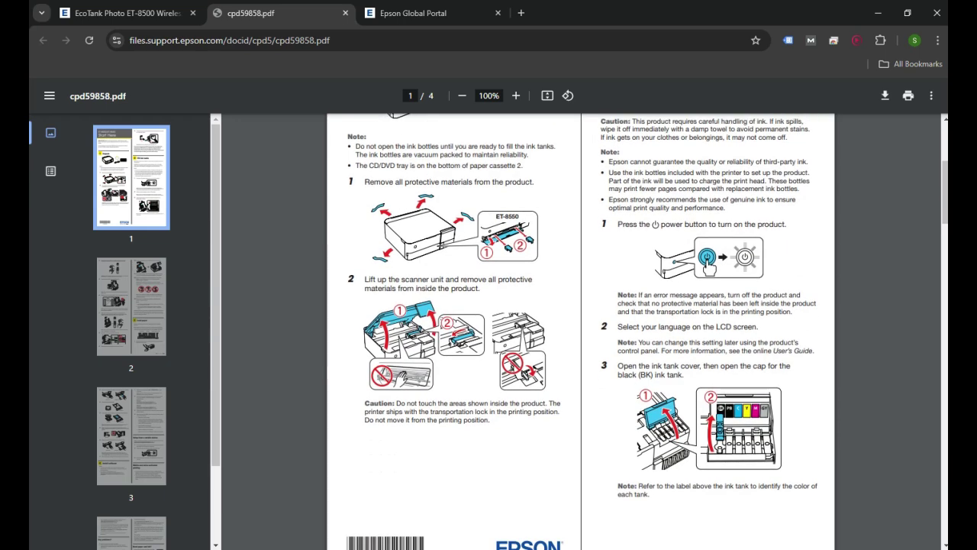
scroll(579, 332, up, 7)
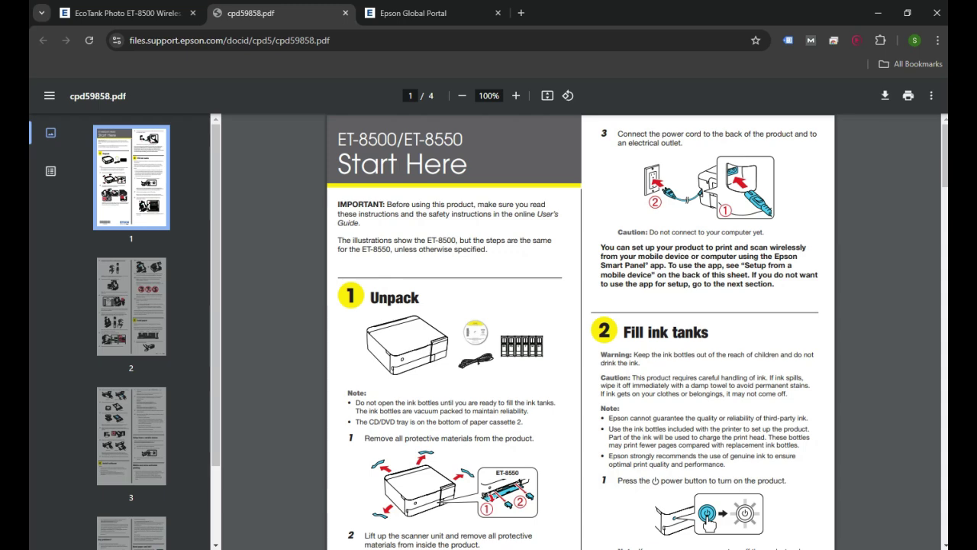
- From the Epson Global Portal, go to the USA site and open its product support page for printers
key(ctrl+Tab)
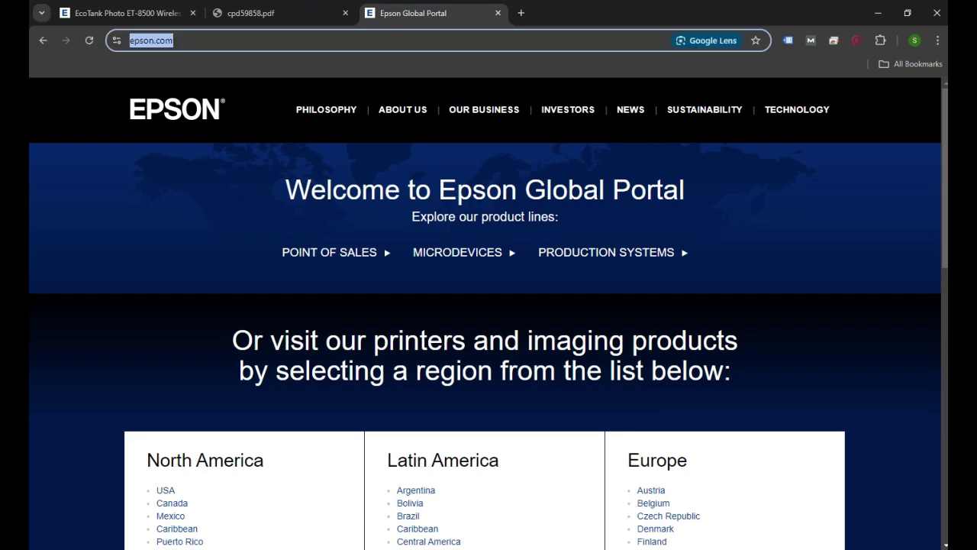
scroll(489, 313, down, 1)
scroll(489, 313, down, 1)
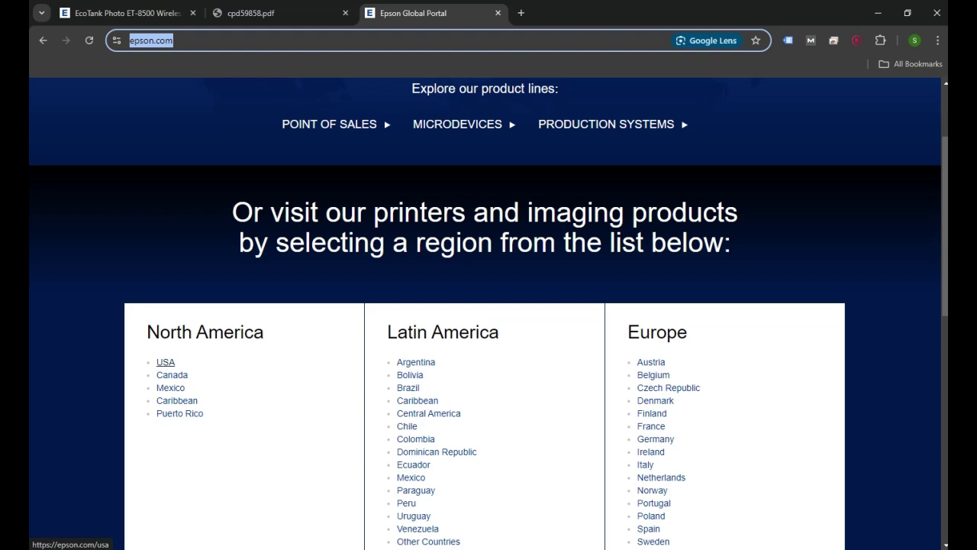
click(165, 362)
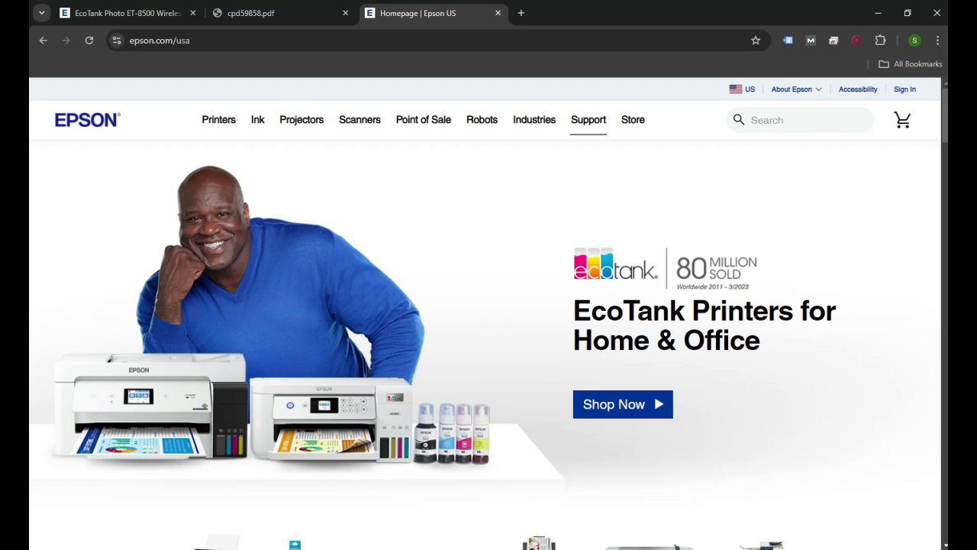
click(588, 119)
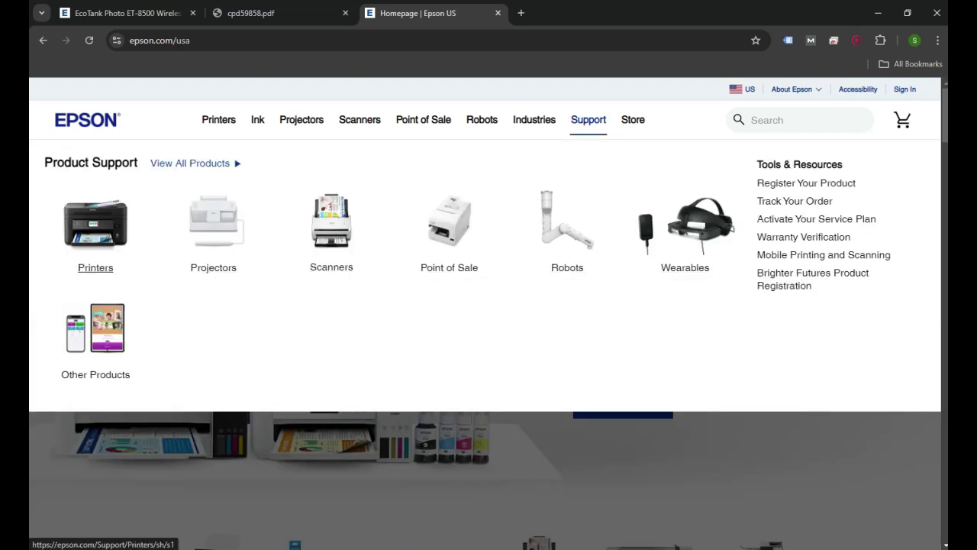
click(95, 267)
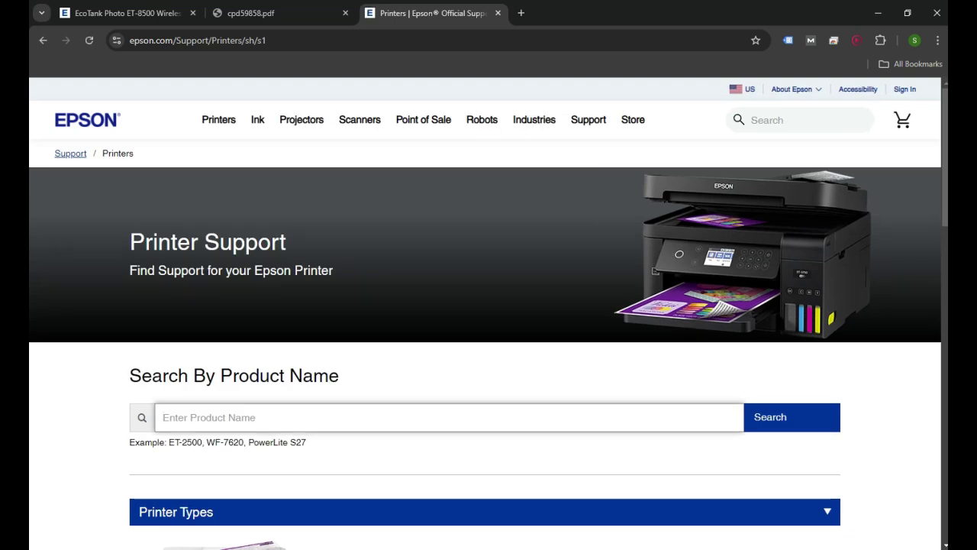
- Search the printer support by product name for ET-8500 and open the Epson ET-8500 support page
text(E)
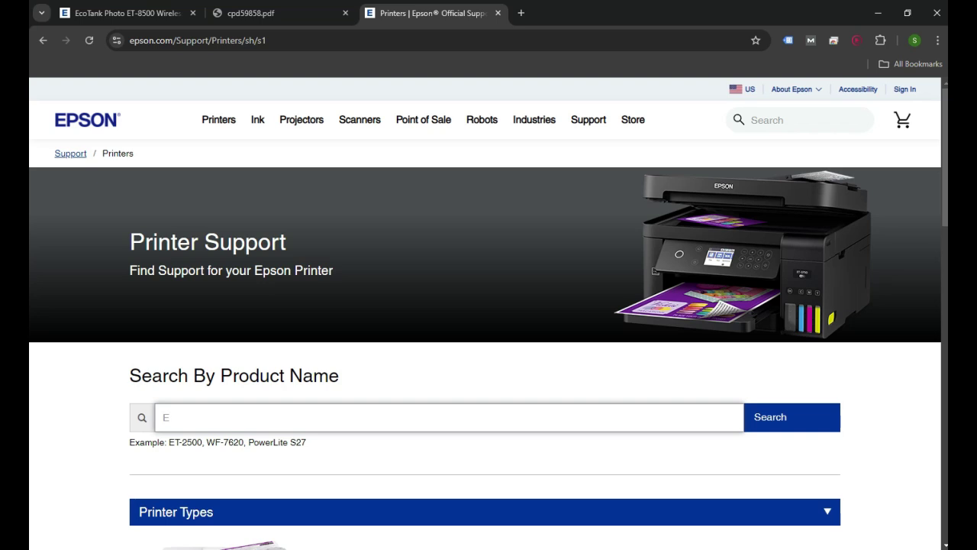
text(T -8500)
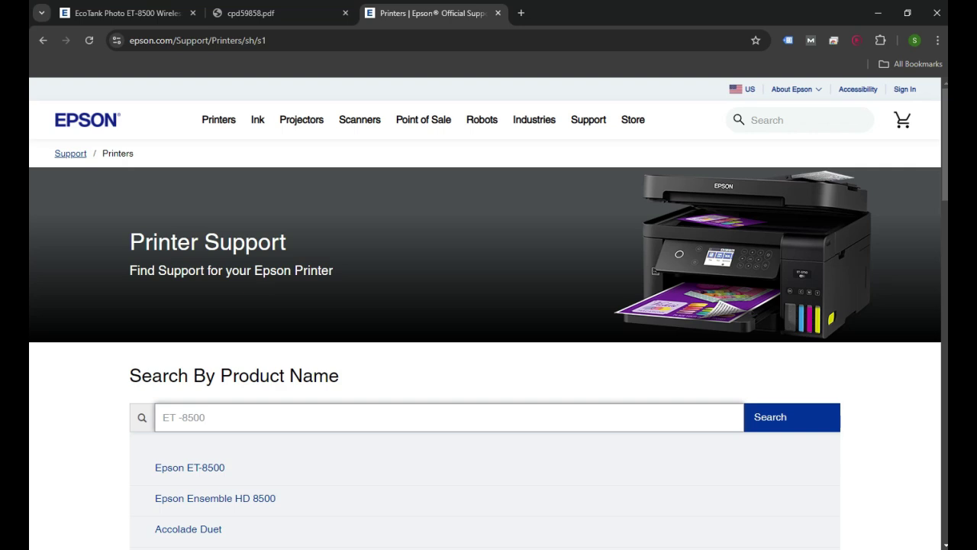
click(189, 468)
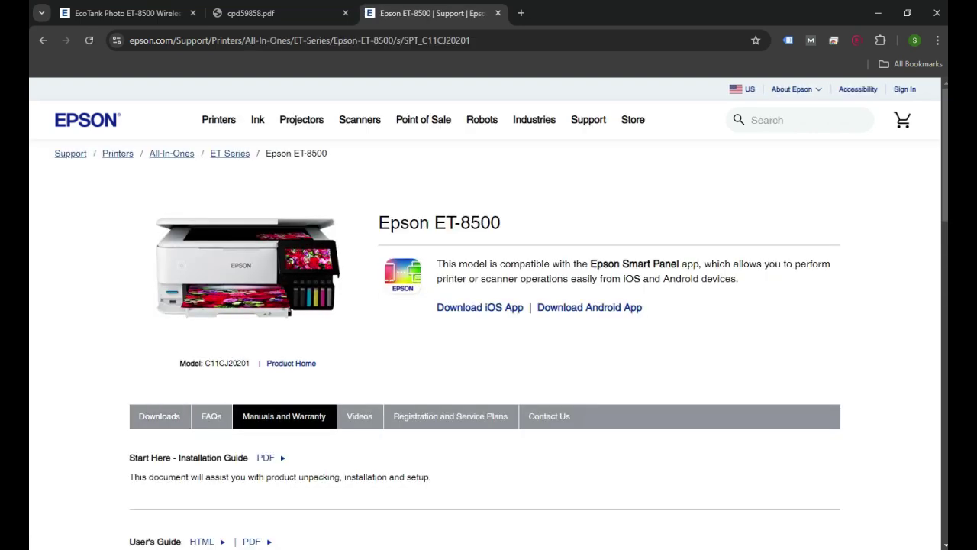
- Show the Epson ET-8500 downloads for the Windows 10 64-bit operating system
scroll(212, 352, down, 1)
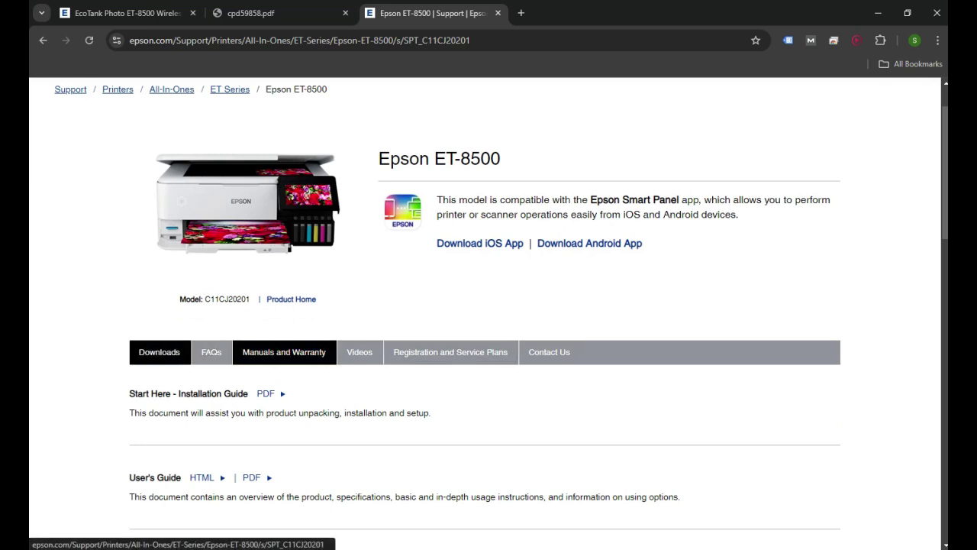
click(159, 352)
scroll(159, 352, down, 1)
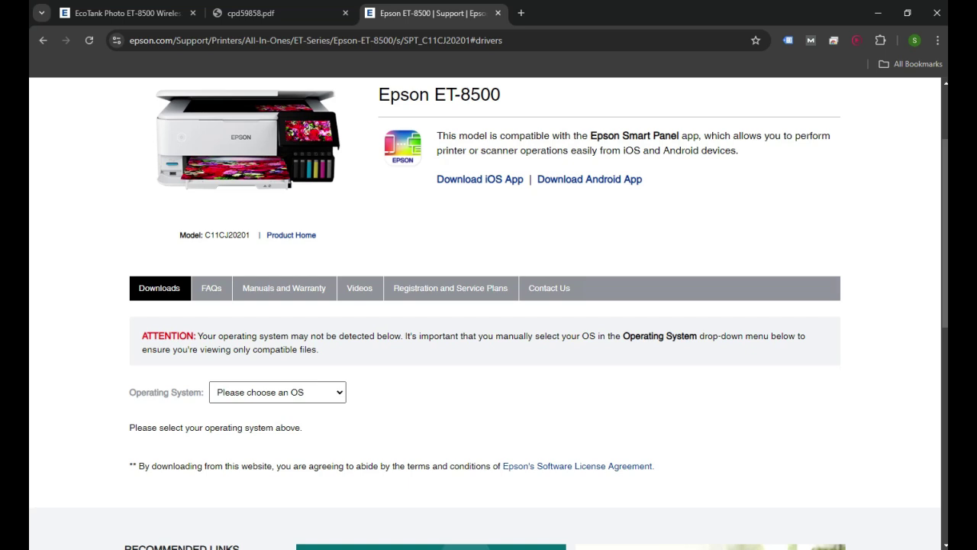
click(278, 391)
scroll(275, 204, down, 2)
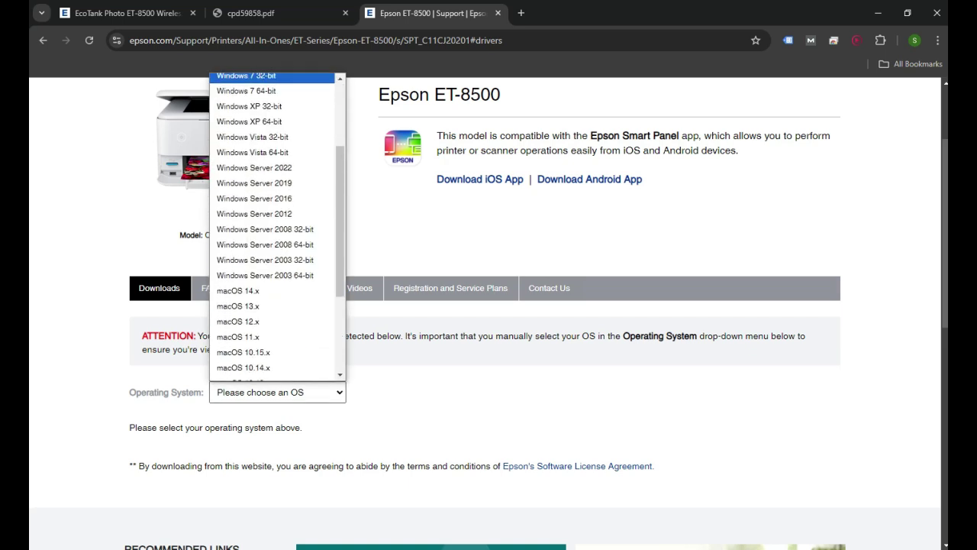
scroll(275, 203, up, 2)
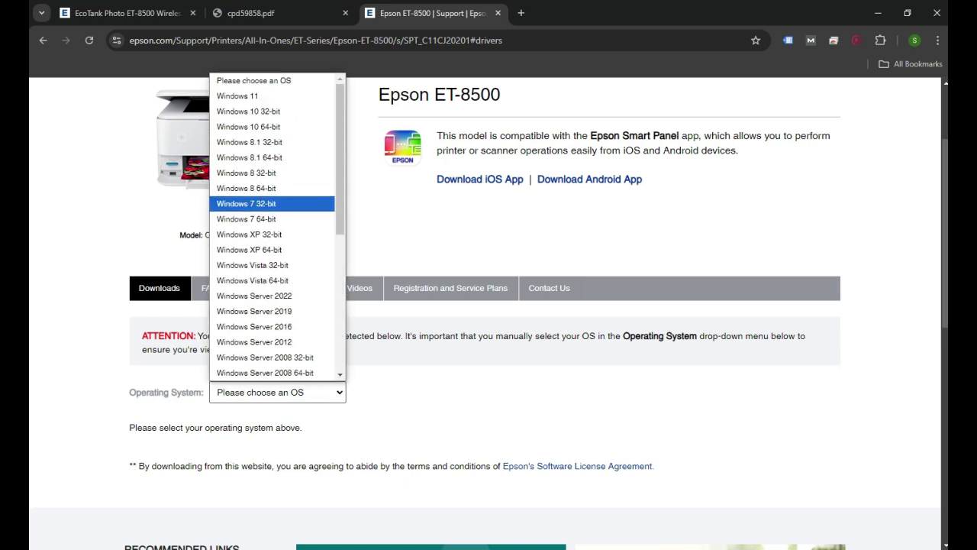
scroll(275, 203, down, 5)
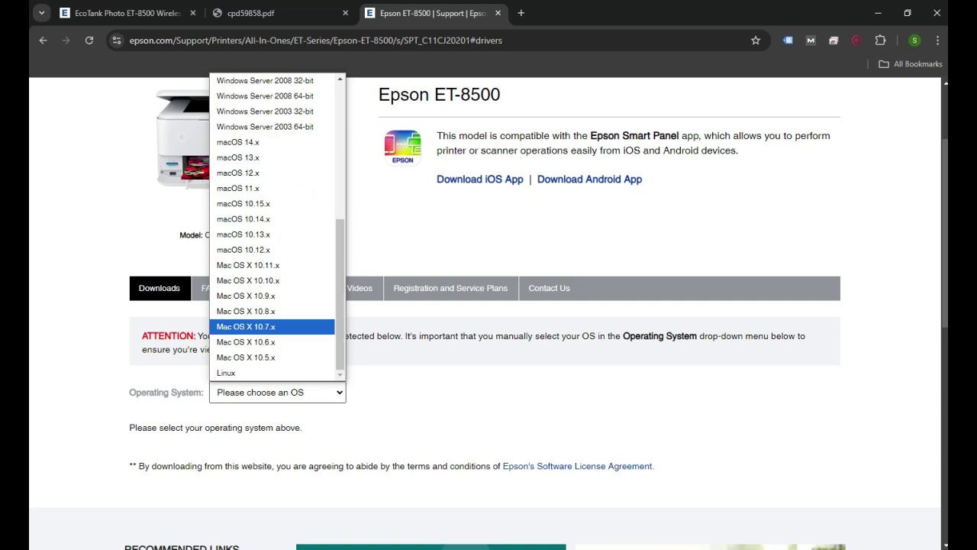
scroll(274, 229, up, 5)
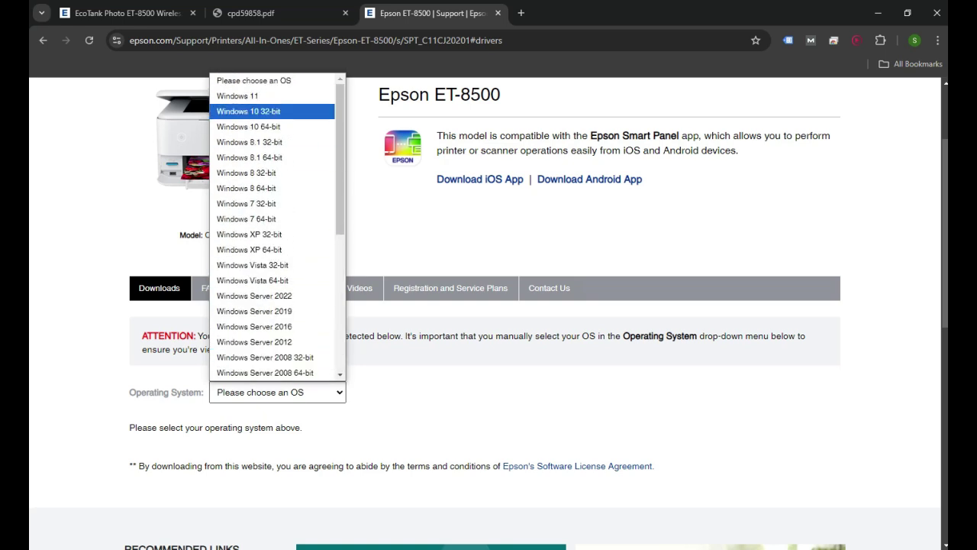
click(248, 126)
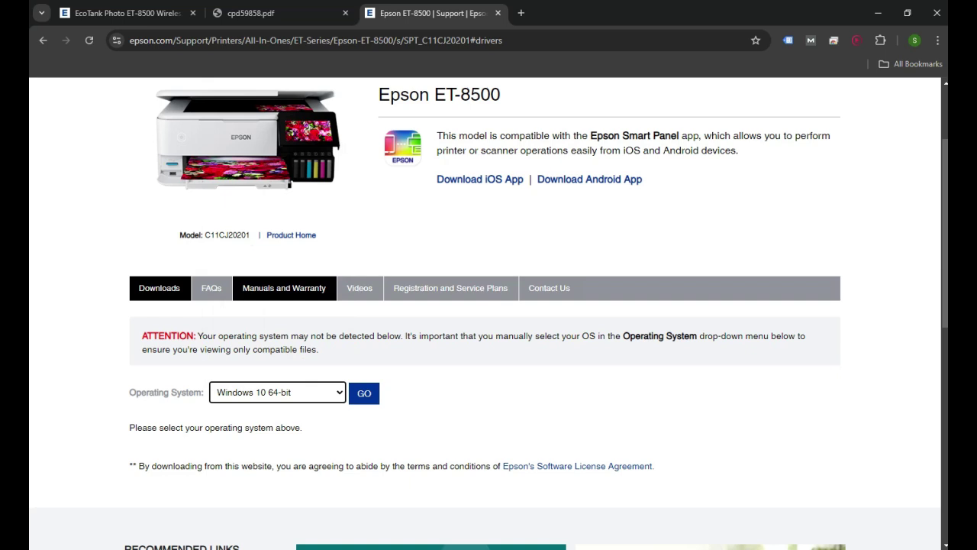
click(364, 392)
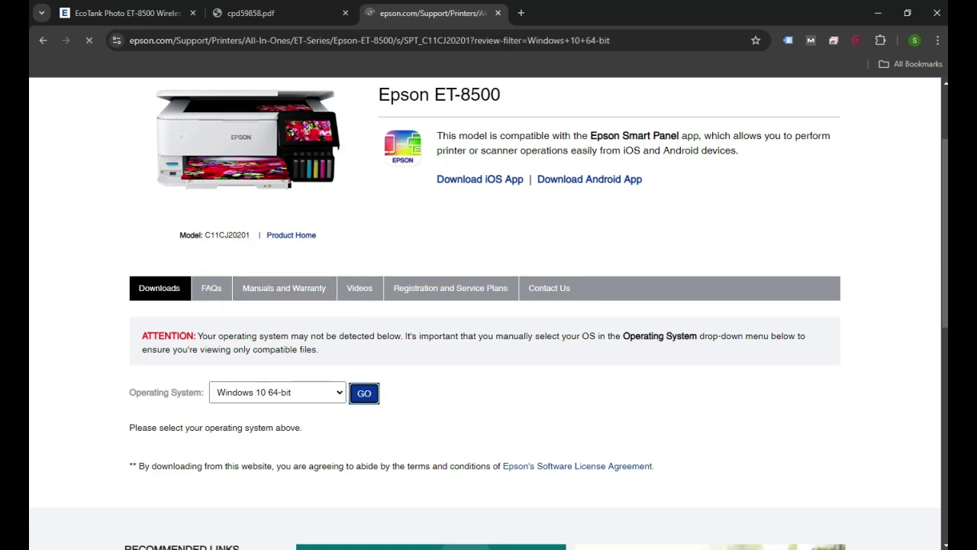
- Download the recommended Drivers and Utilities Combo Package Installer, ET8500_Lite_NA.exe
scroll(367, 359, down, 1)
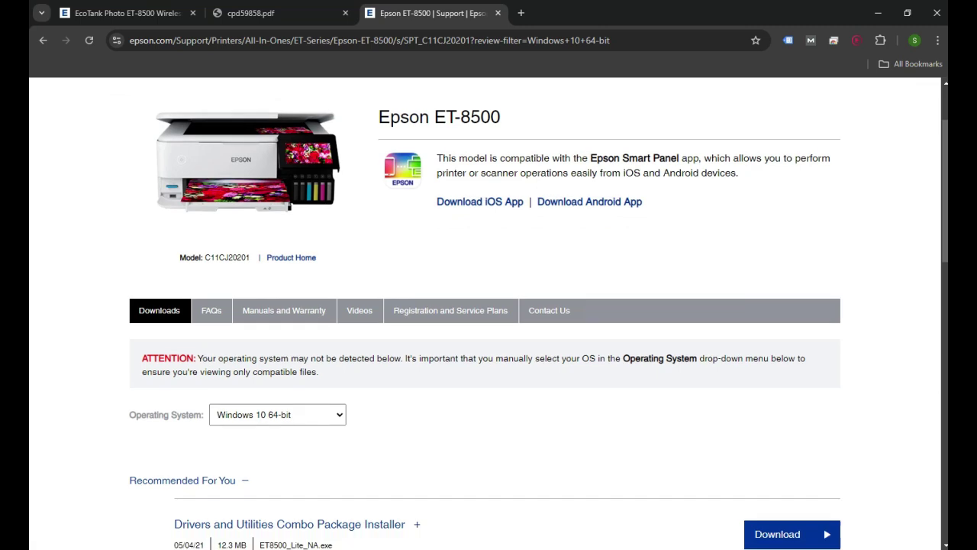
scroll(488, 313, down, 3)
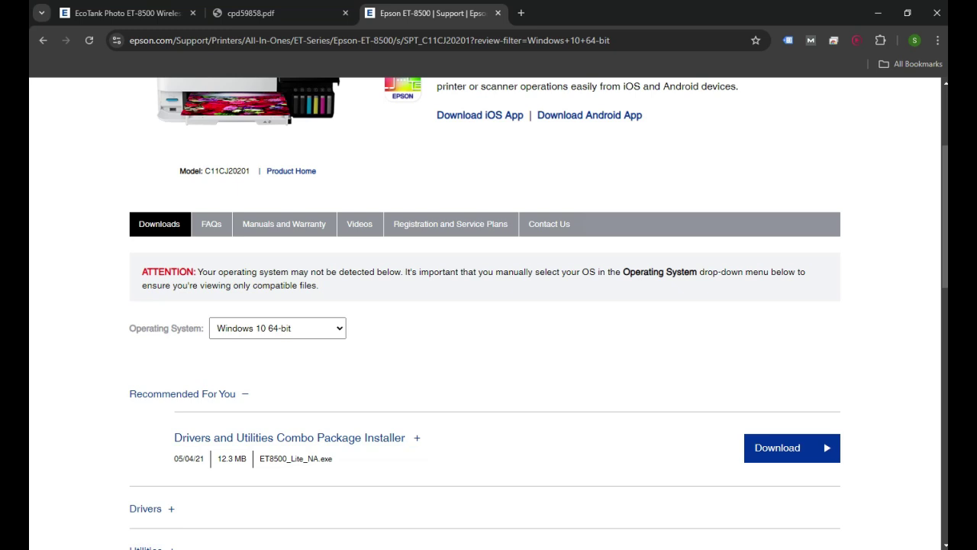
scroll(290, 439, down, 1)
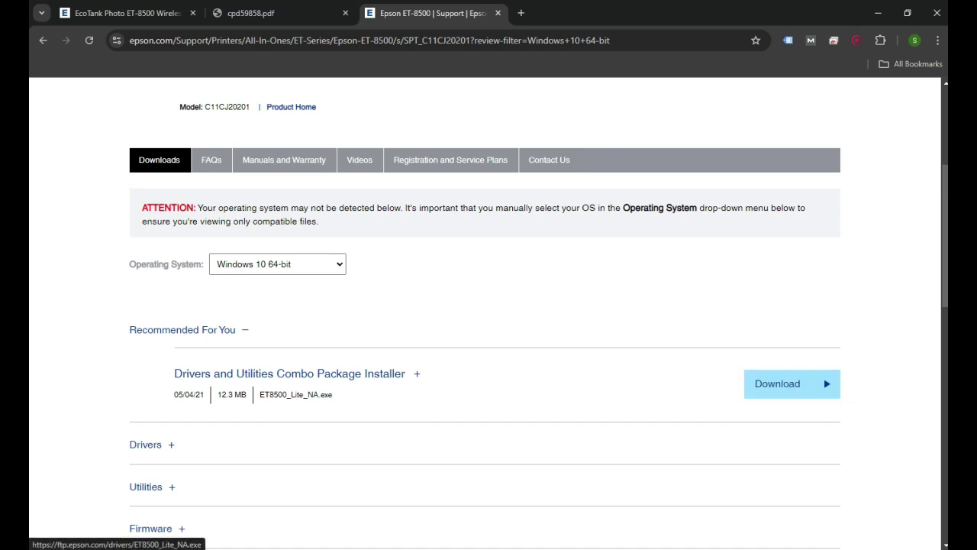
click(792, 384)
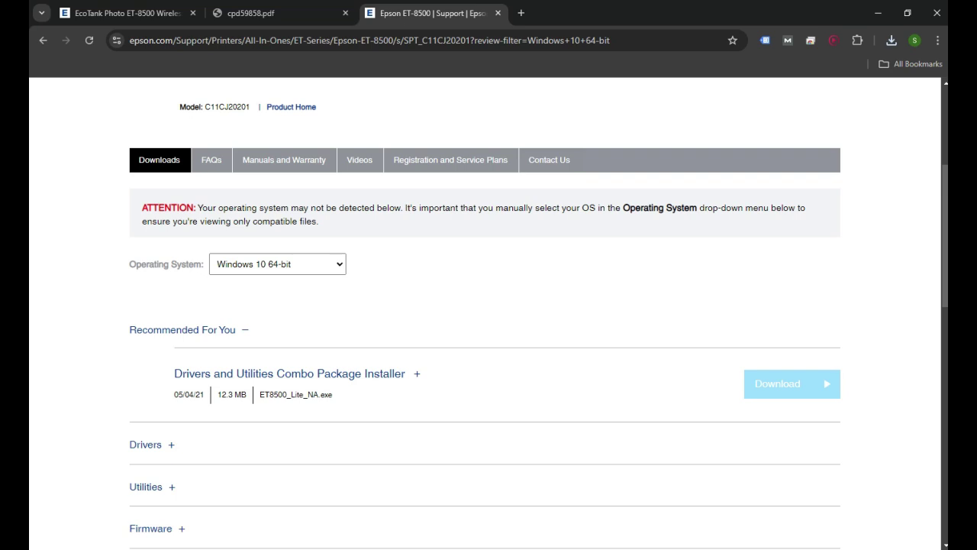
scroll(488, 305, up, 1)
scroll(488, 305, up, 2)
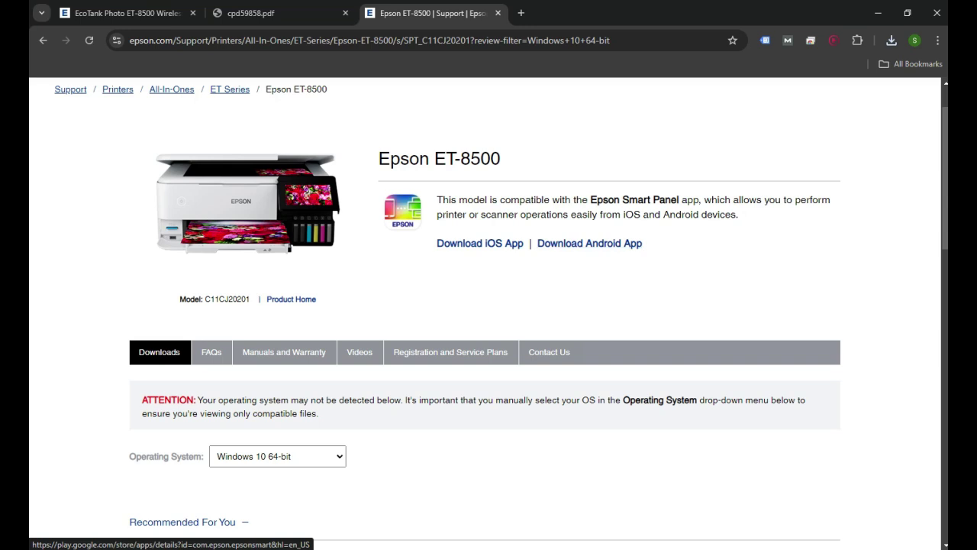
scroll(489, 306, up, 1)
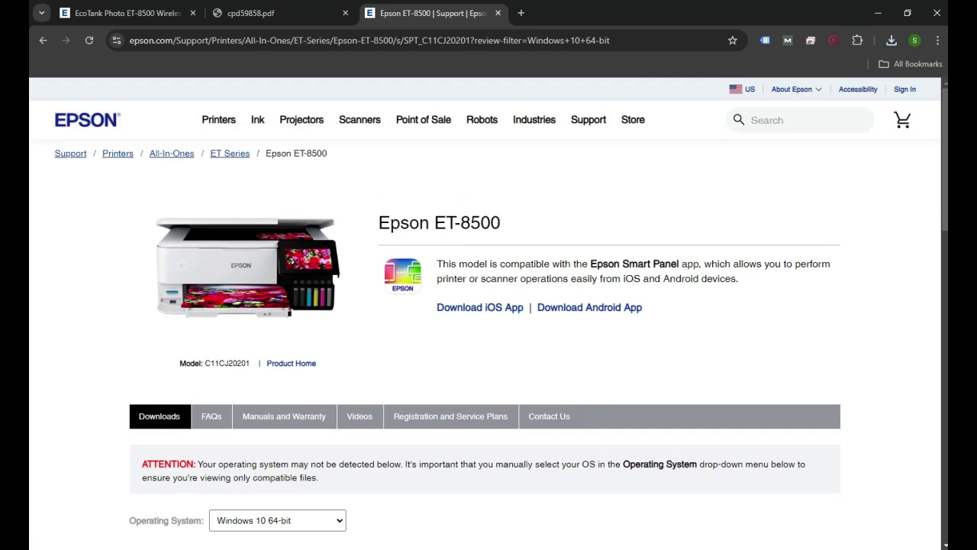